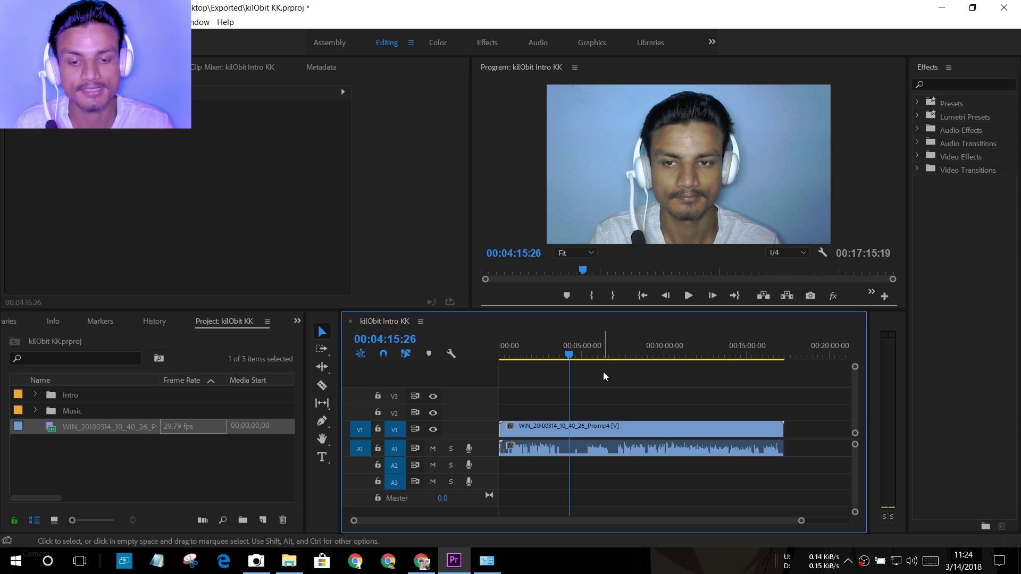
Restore the 'adobe'-filtered Programs and Features list and scroll to show Premiere Pro CC 2018's version 12.0.1
left_click(487, 560)
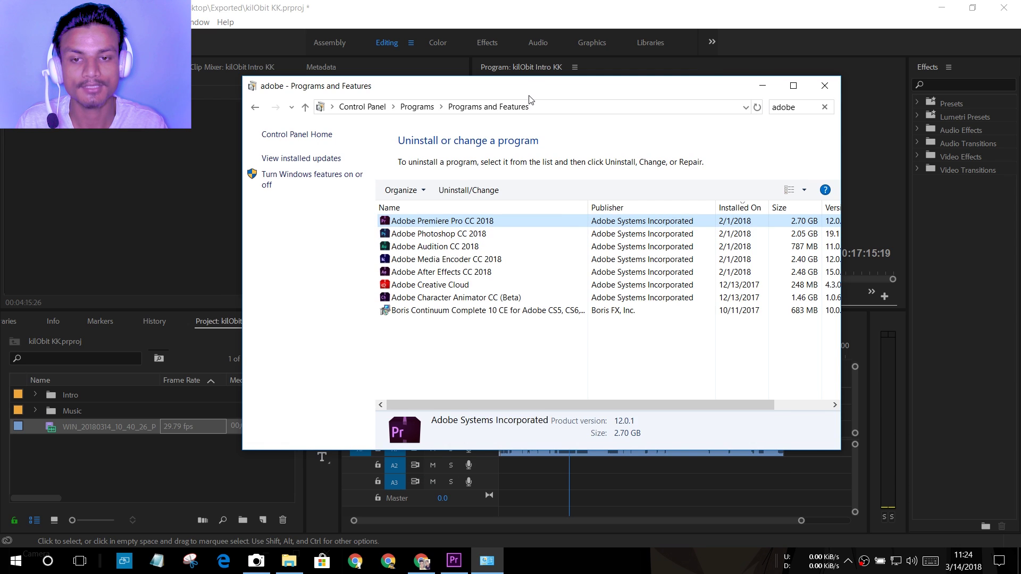
left_click_drag(528, 96, 525, 90)
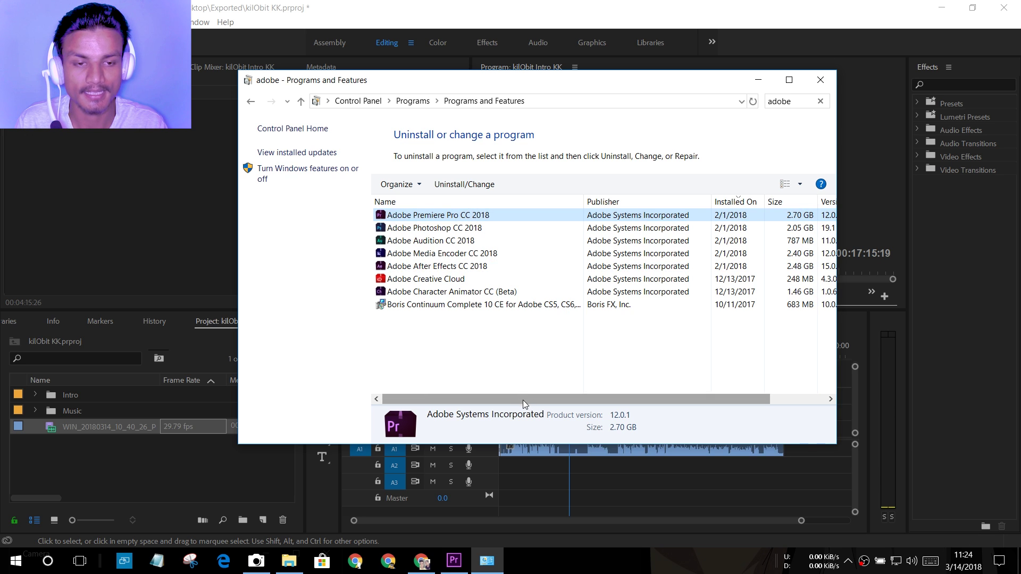
left_click_drag(635, 395, 690, 395)
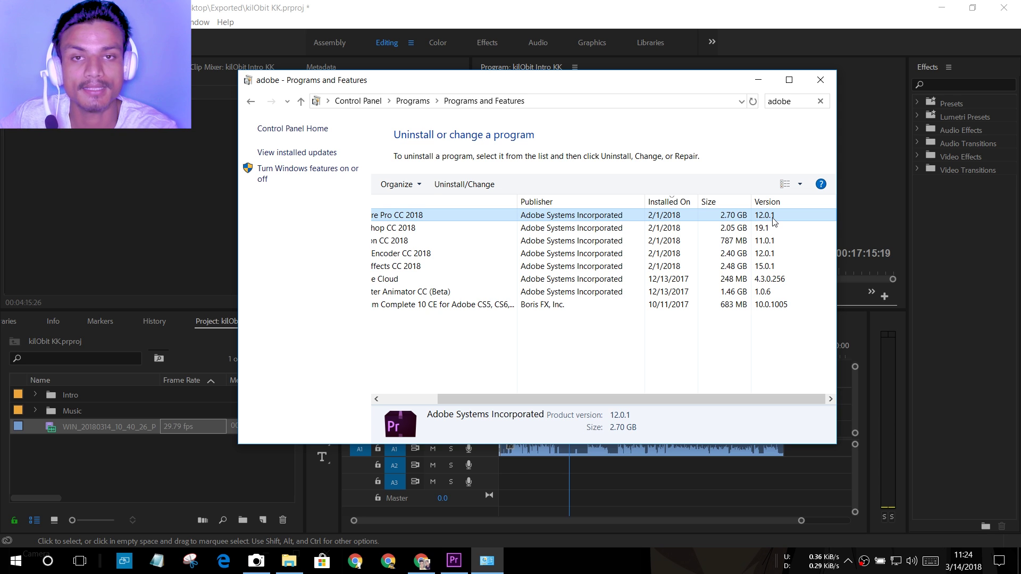
Close Programs and Features and get back to the Premiere Pro edit
left_click(820, 80)
left_click(288, 561)
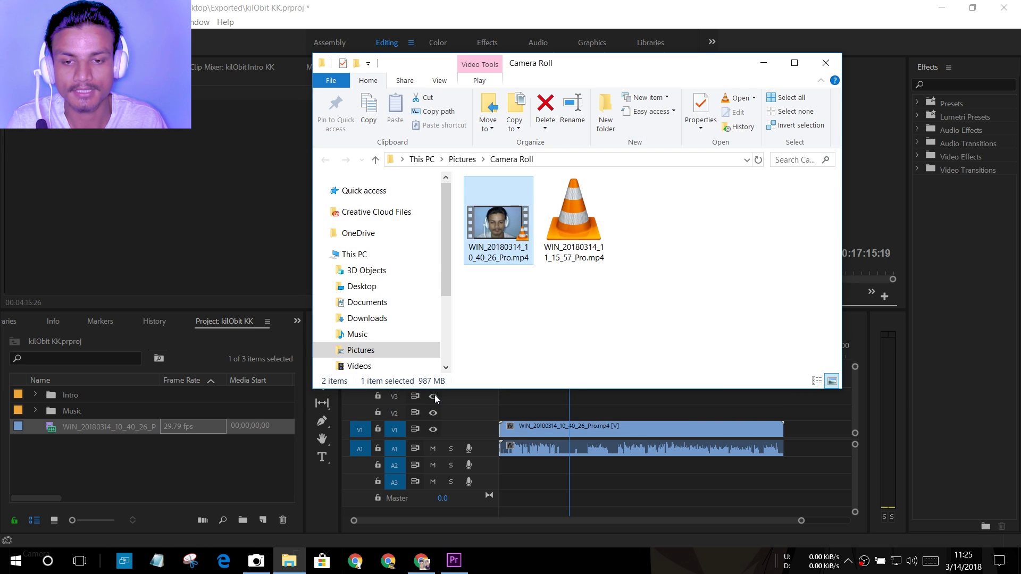
left_click(763, 63)
Select the webcam clip and play the sequence briefly from about 7:33
left_click(93, 427)
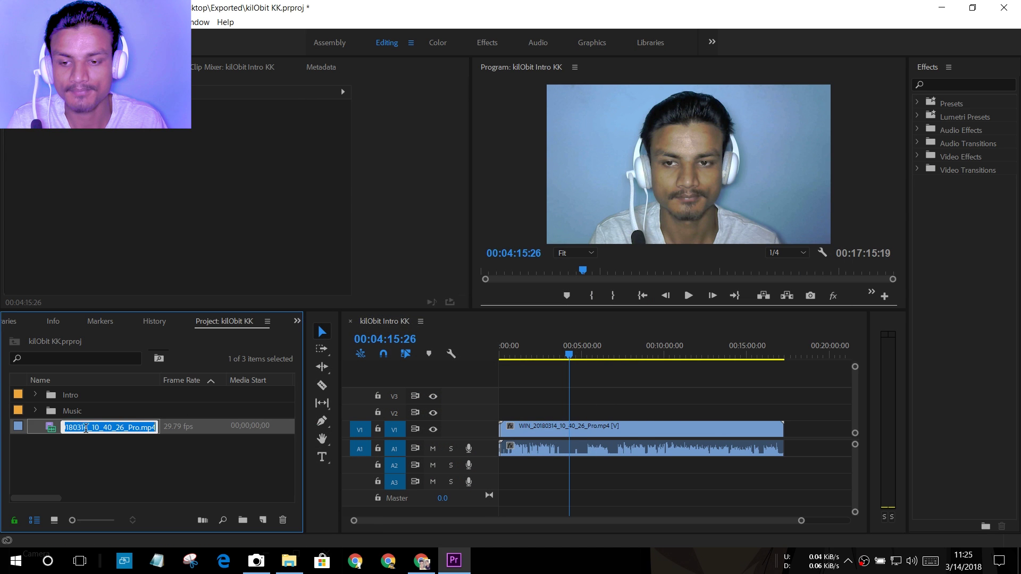
left_click(188, 429)
left_click_drag(597, 353, 674, 376)
left_click(686, 298)
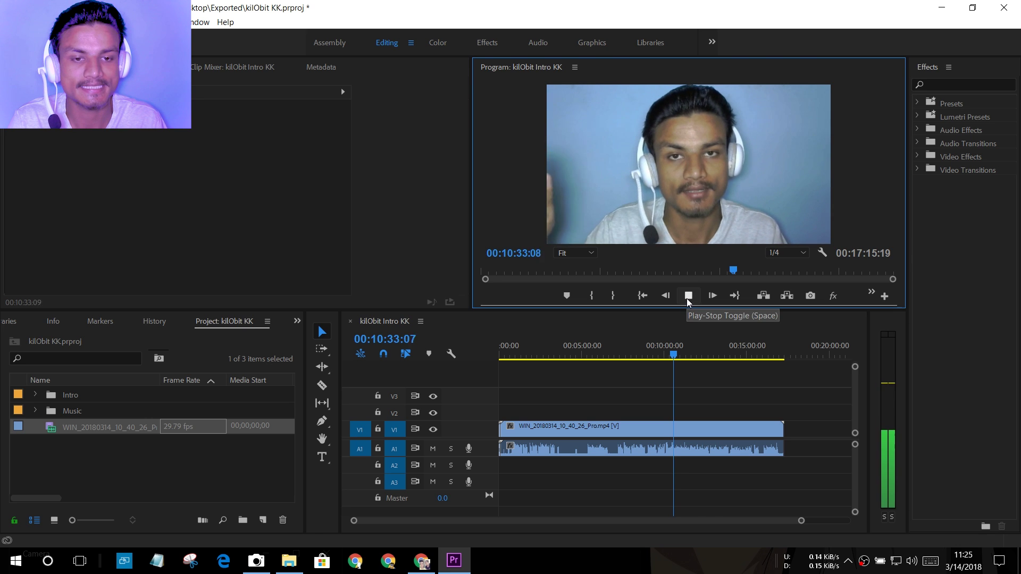
left_click(687, 297)
Check the webcam clip's Properties, highlighting the Variable Frame Rate Detected line, then close them
right_click(111, 426)
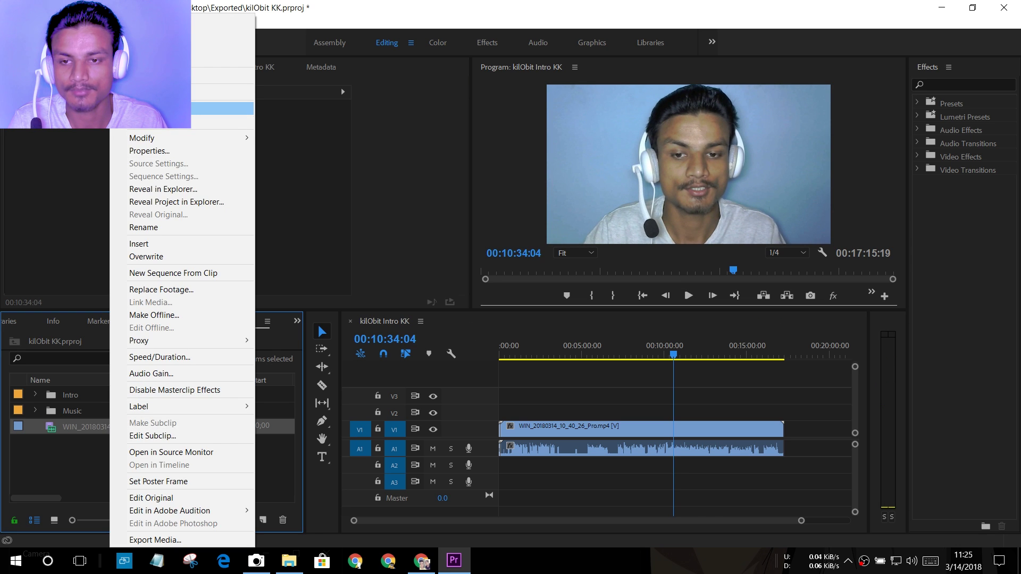
left_click(186, 151)
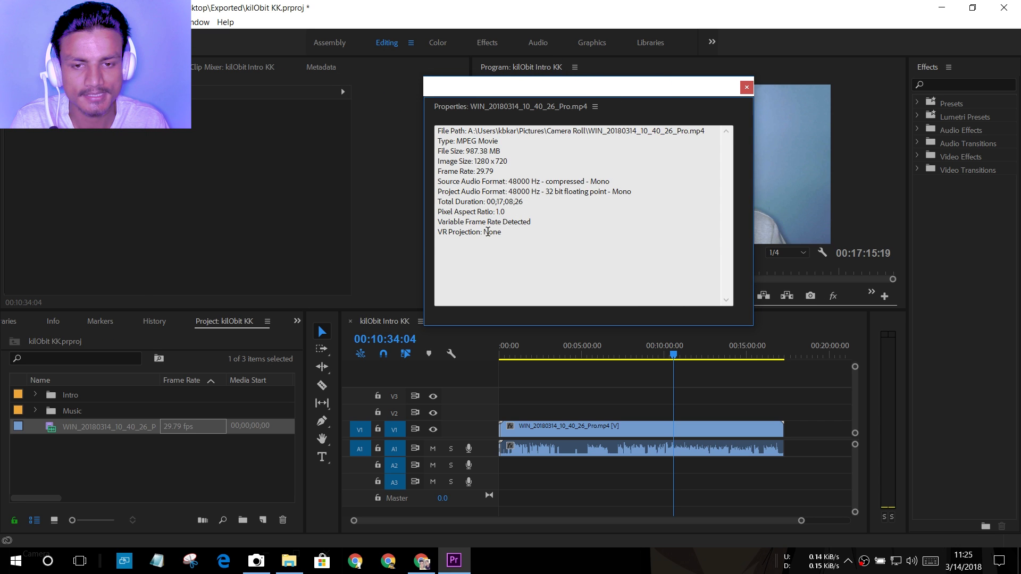
left_click_drag(438, 222, 535, 221)
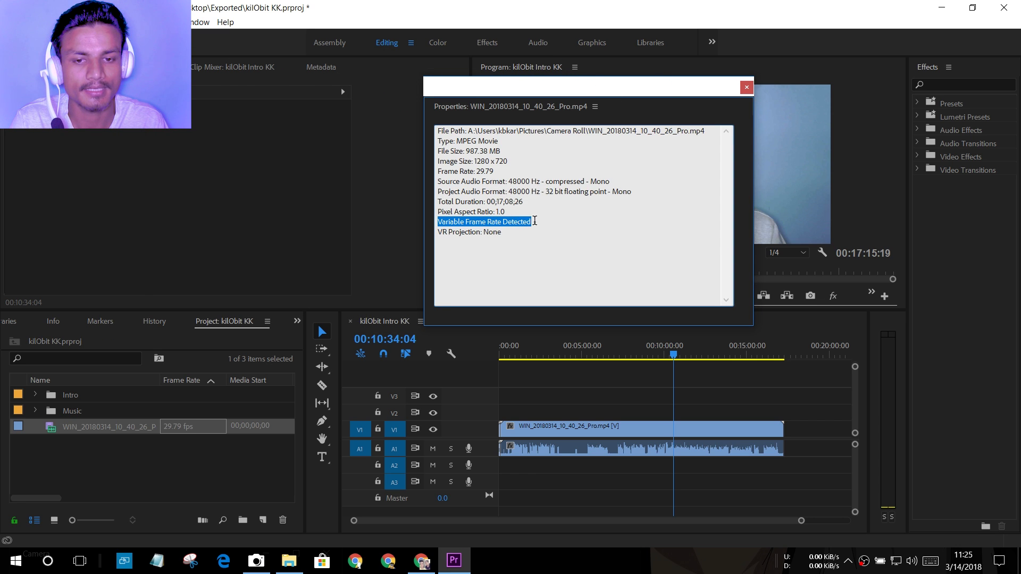
left_click(588, 228)
key("Escape")
mouse_move(118, 426)
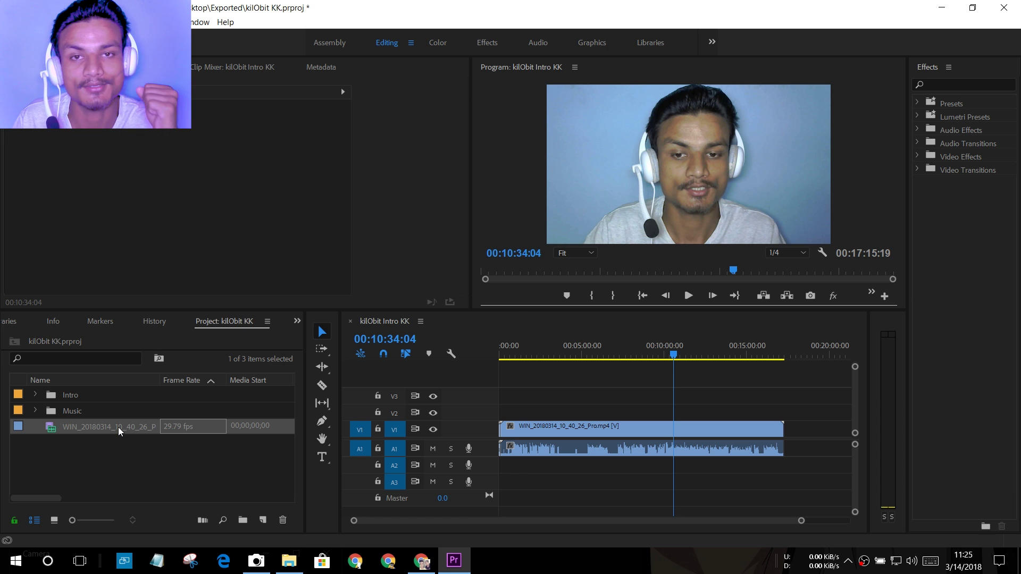
Open the webcam MP4 from Camera Roll in MediaInfo and move its window aside
left_click(289, 560)
right_click(509, 186)
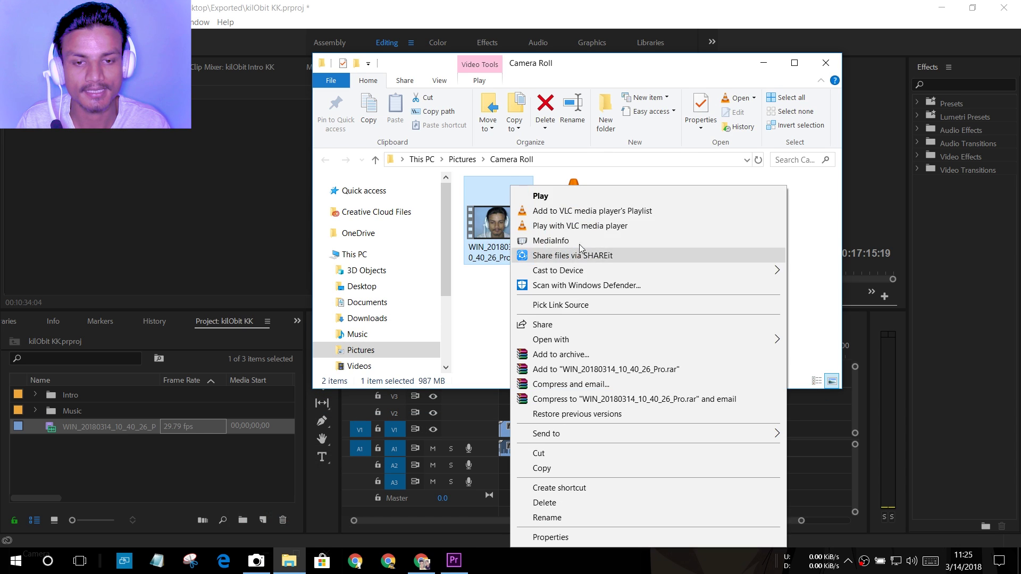
left_click(550, 240)
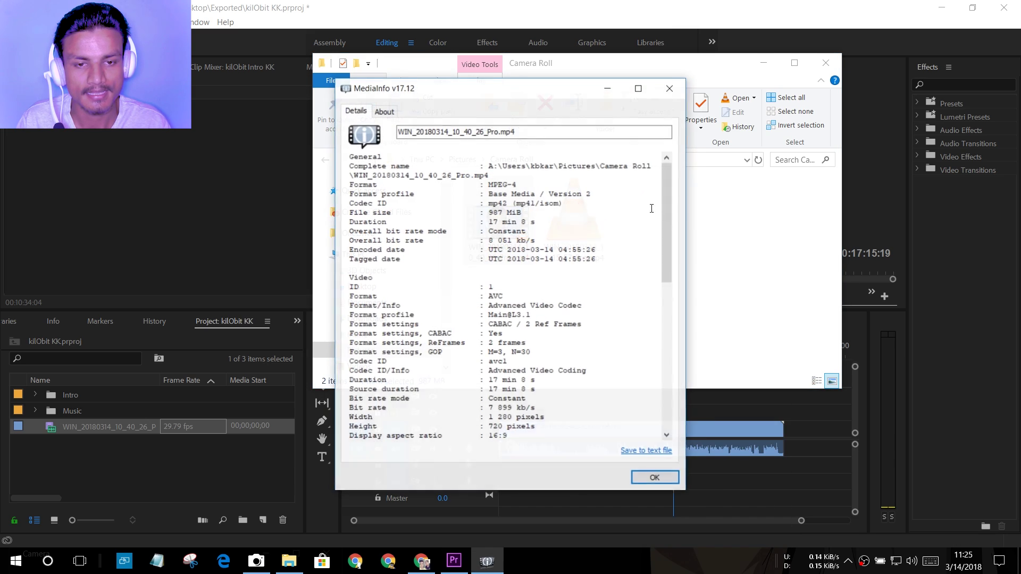
left_click_drag(668, 236, 673, 262)
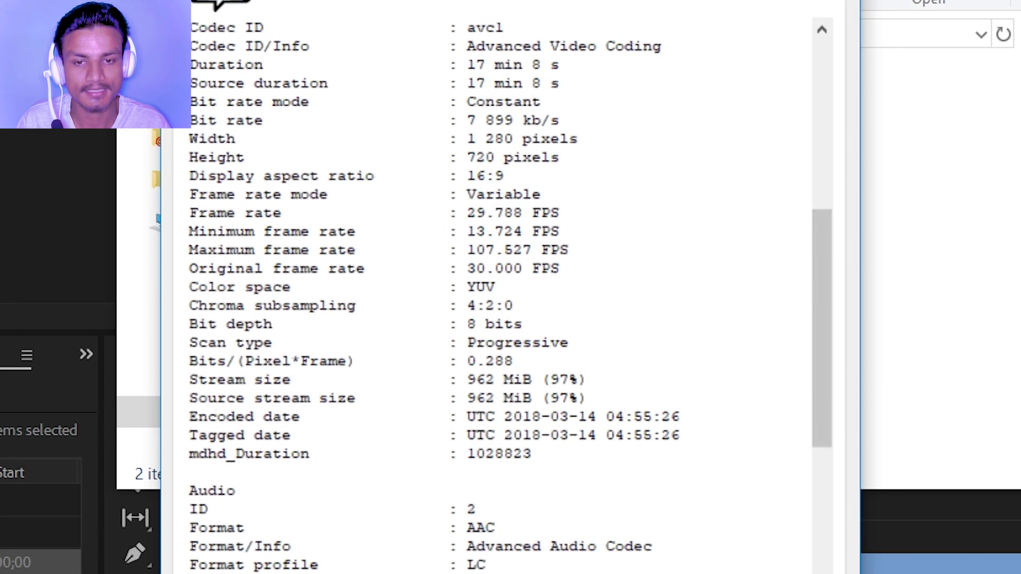
left_click_drag(707, 1, 952, 0)
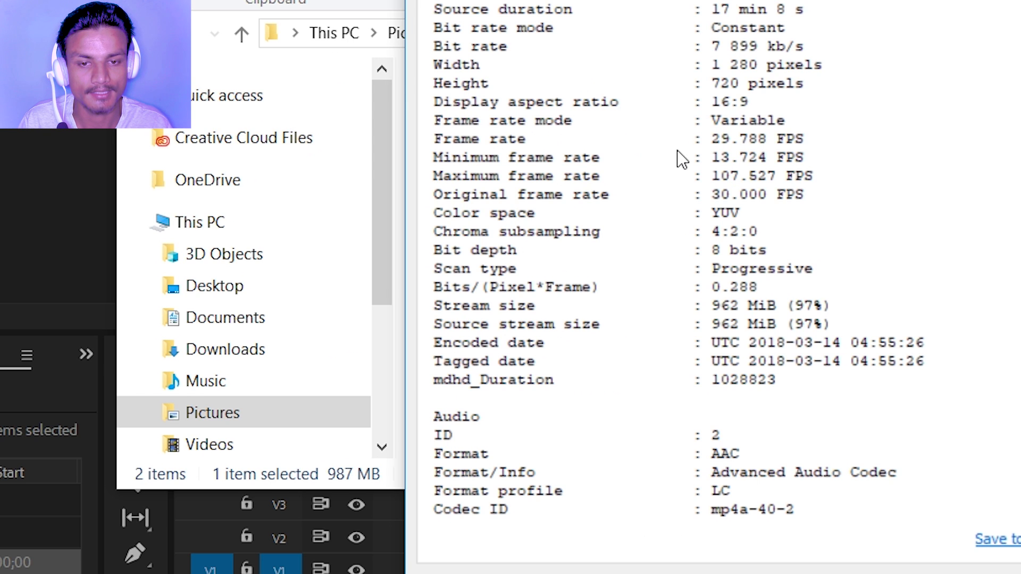
left_click_drag(805, 194, 433, 121)
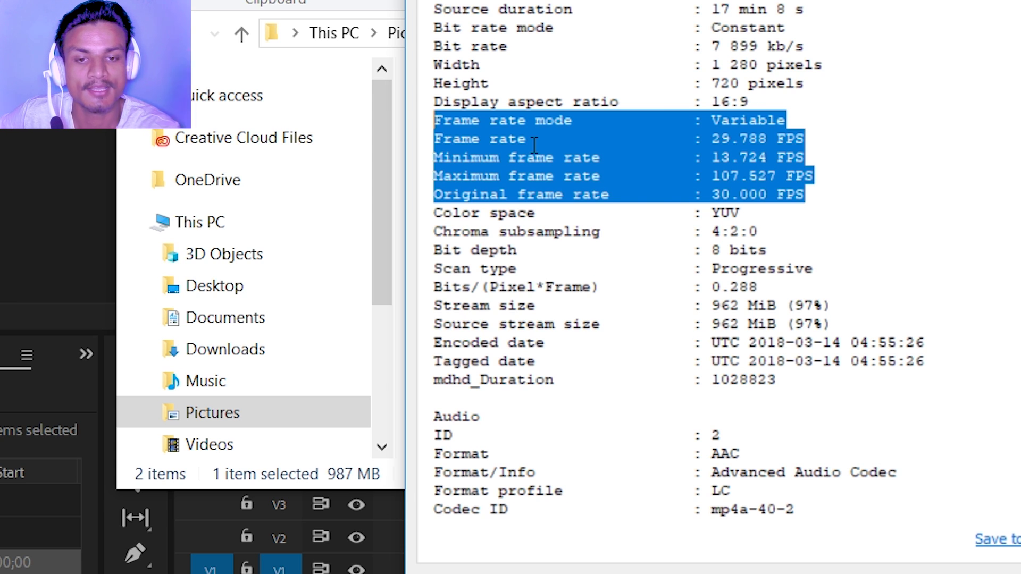
left_click(865, 166)
left_click_drag(842, 194, 474, 85)
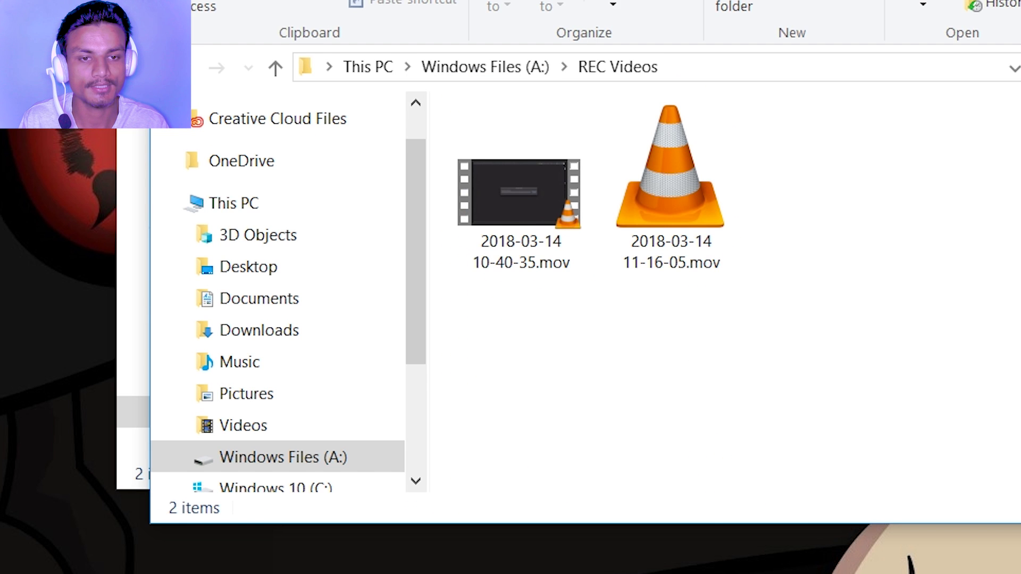
left_click(552, 158)
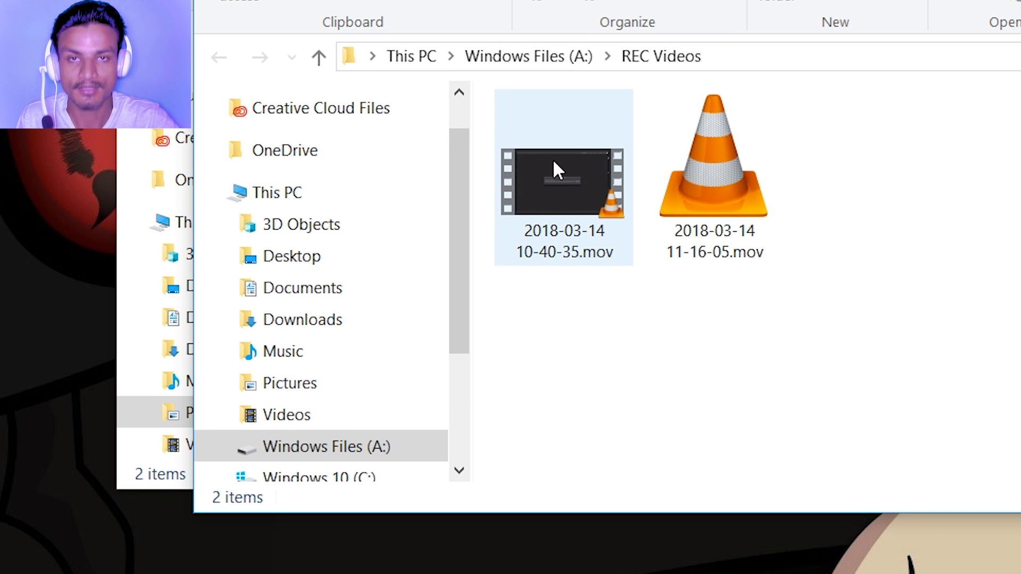
right_click(553, 158)
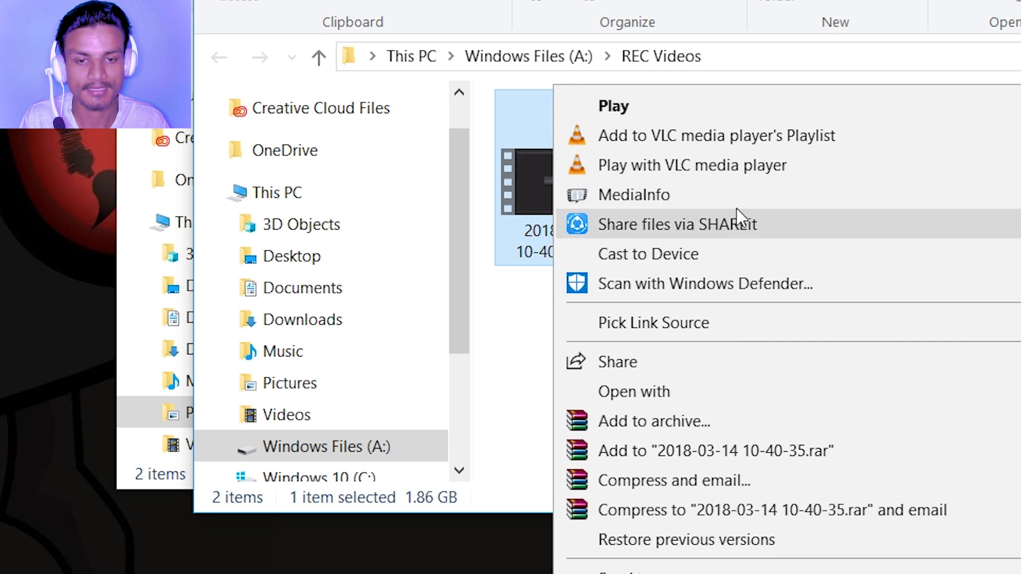
left_click(734, 192)
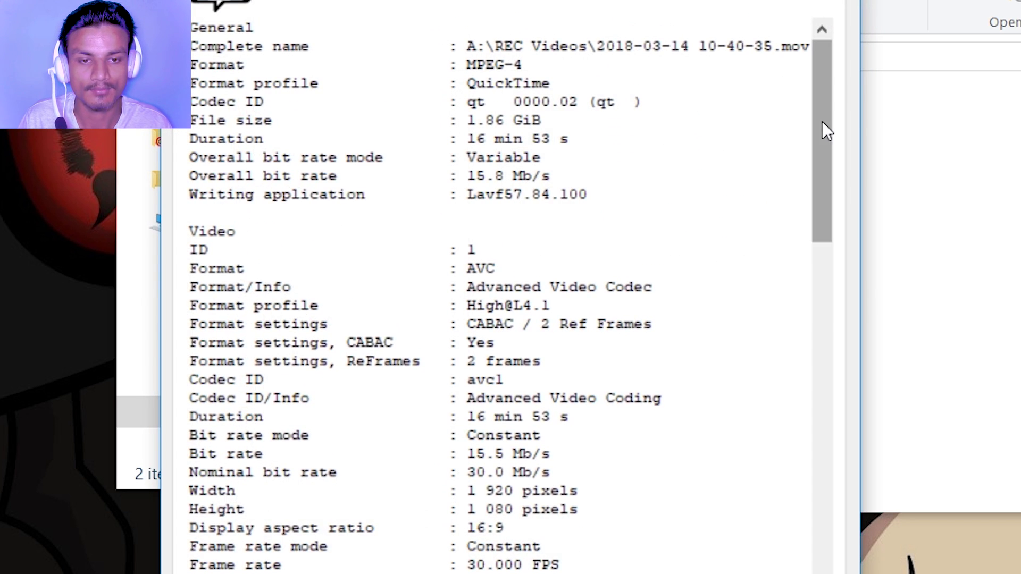
left_click_drag(822, 121, 827, 267)
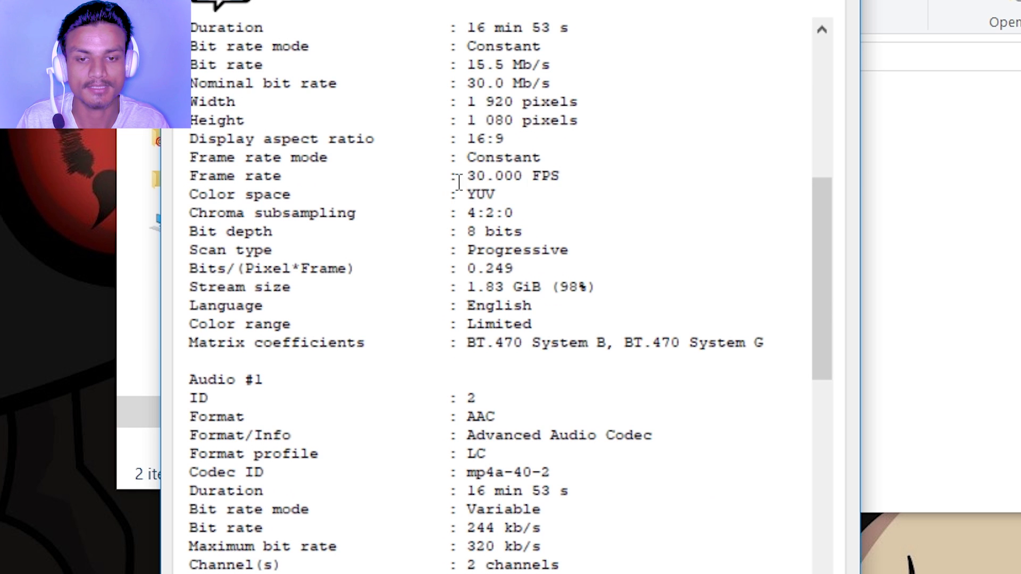
mouse_move(498, 191)
left_mouse_down()
mouse_move(476, 178)
mouse_move(478, 194)
left_mouse_up()
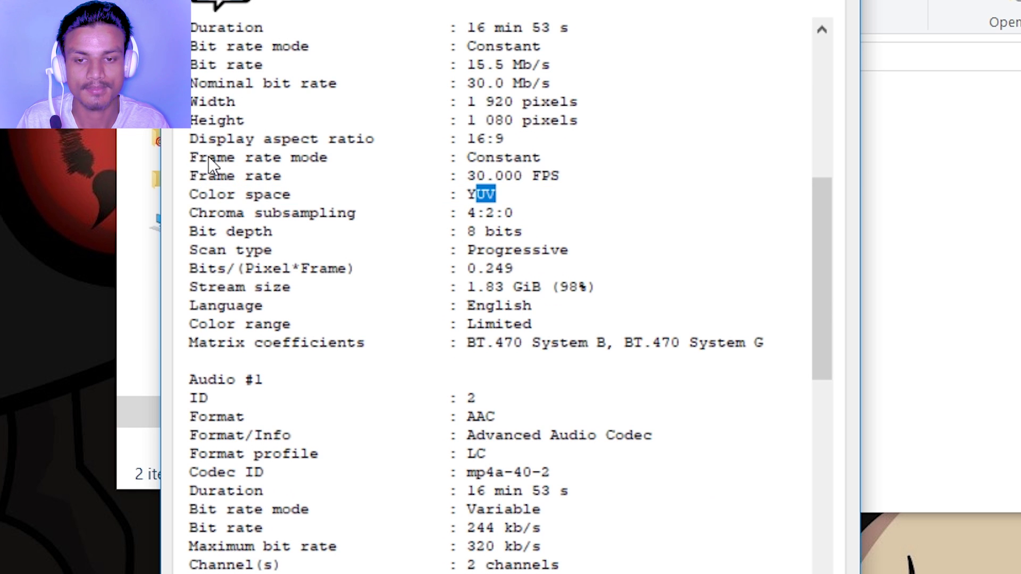
left_click_drag(565, 172, 183, 162)
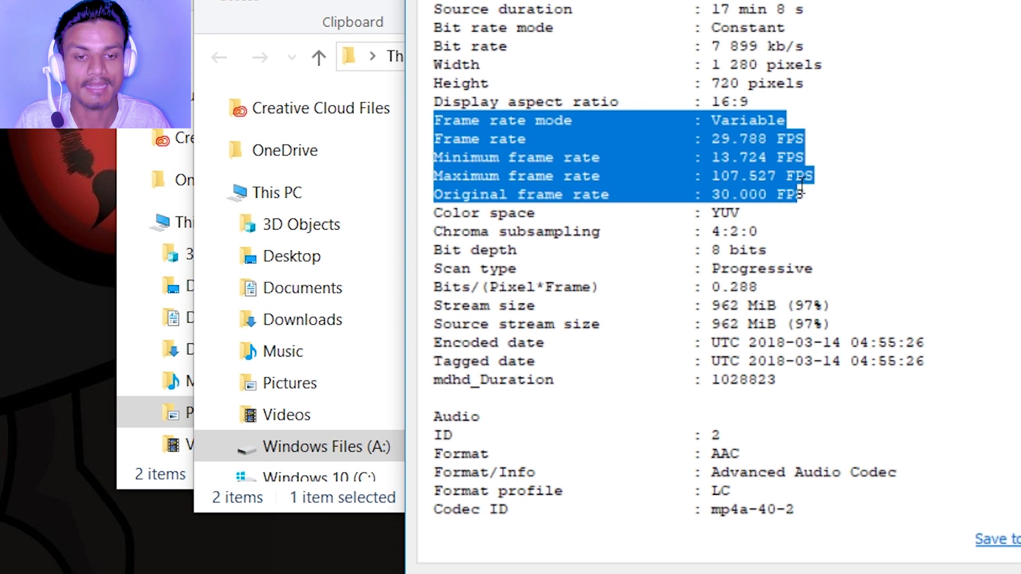
left_click_drag(800, 194, 833, 188)
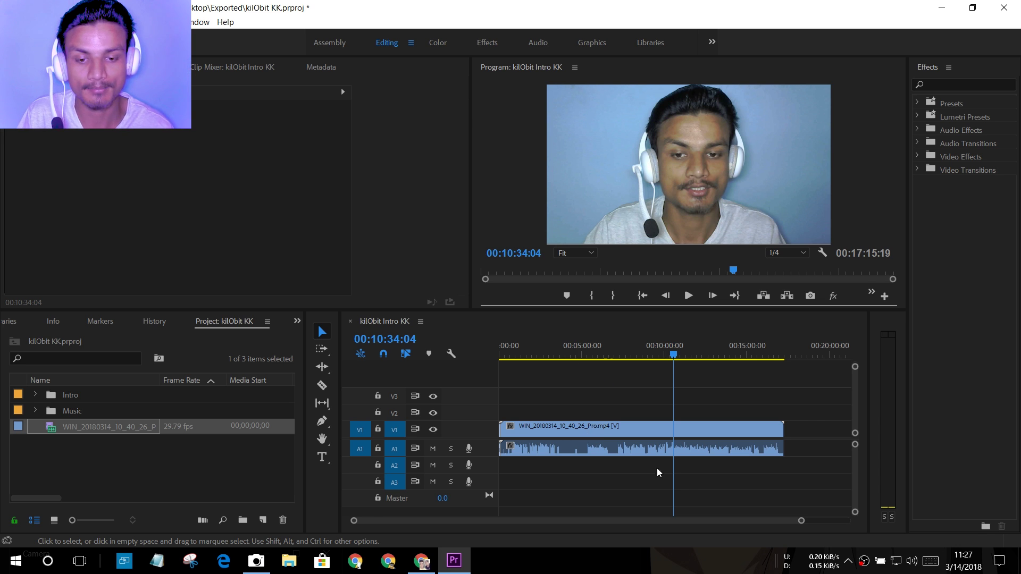
left_click(802, 521)
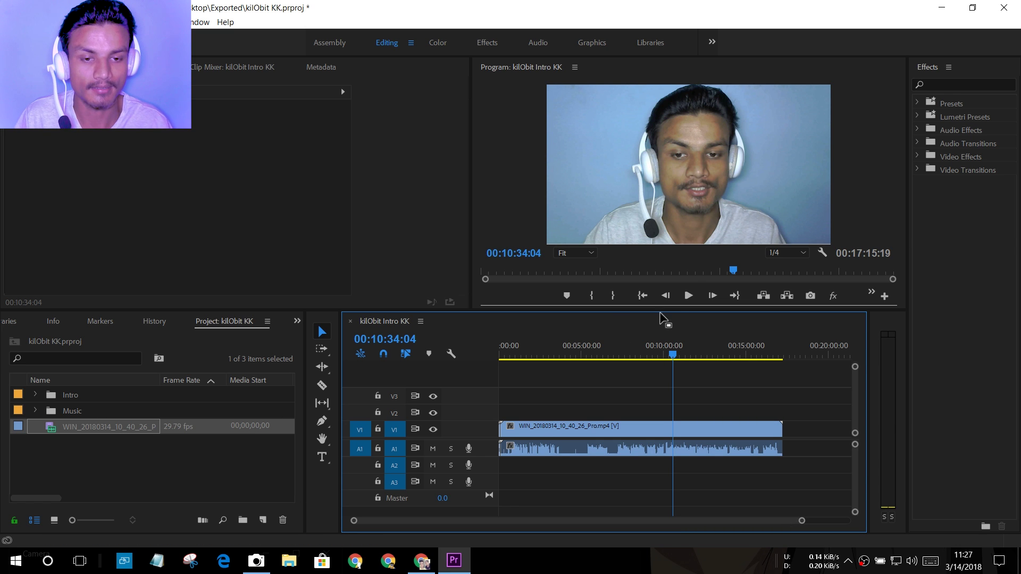
left_click(689, 298)
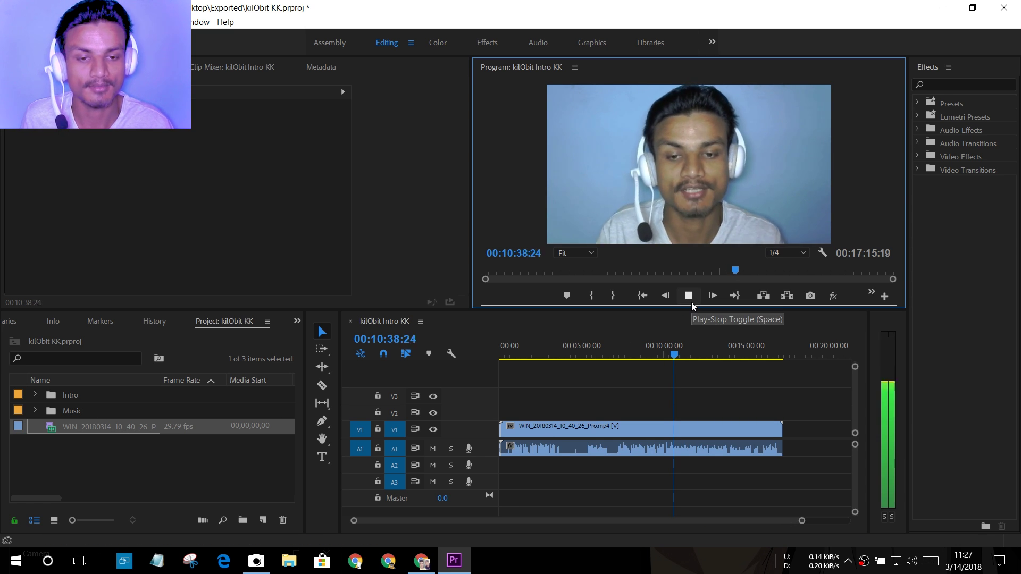
left_click(691, 299)
left_click(694, 299)
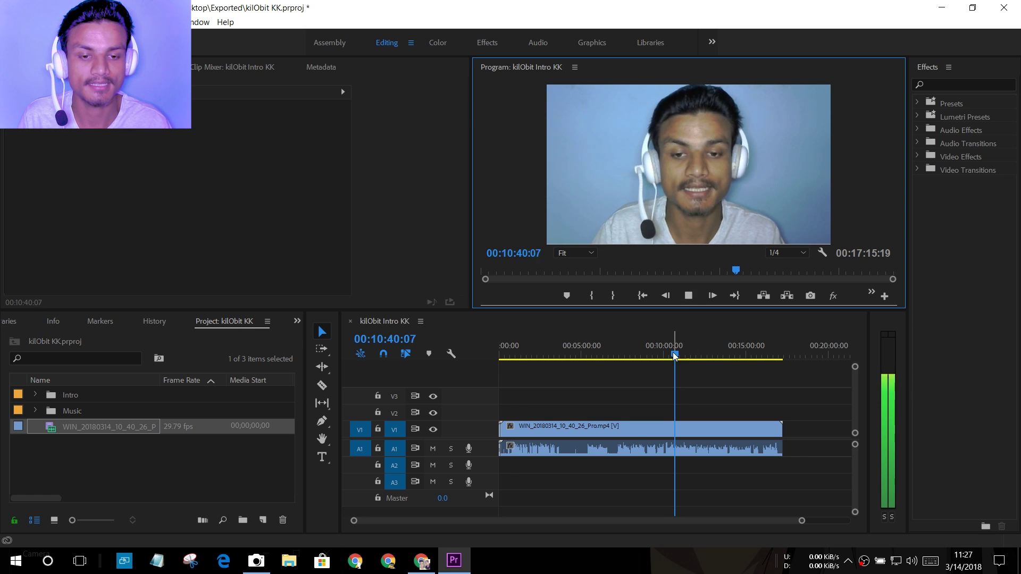
left_click_drag(714, 354, 733, 371)
left_click(688, 295)
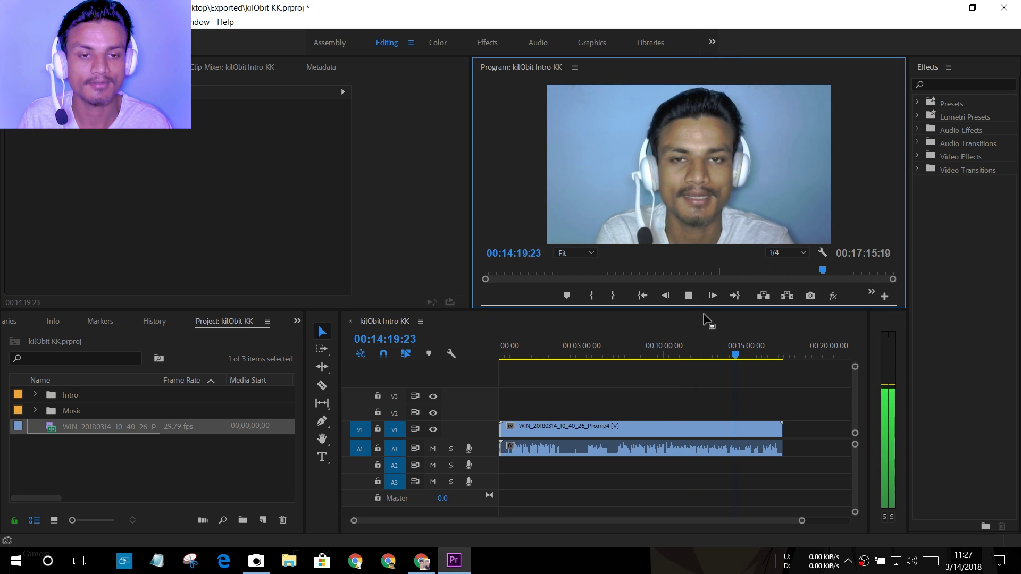
key("space")
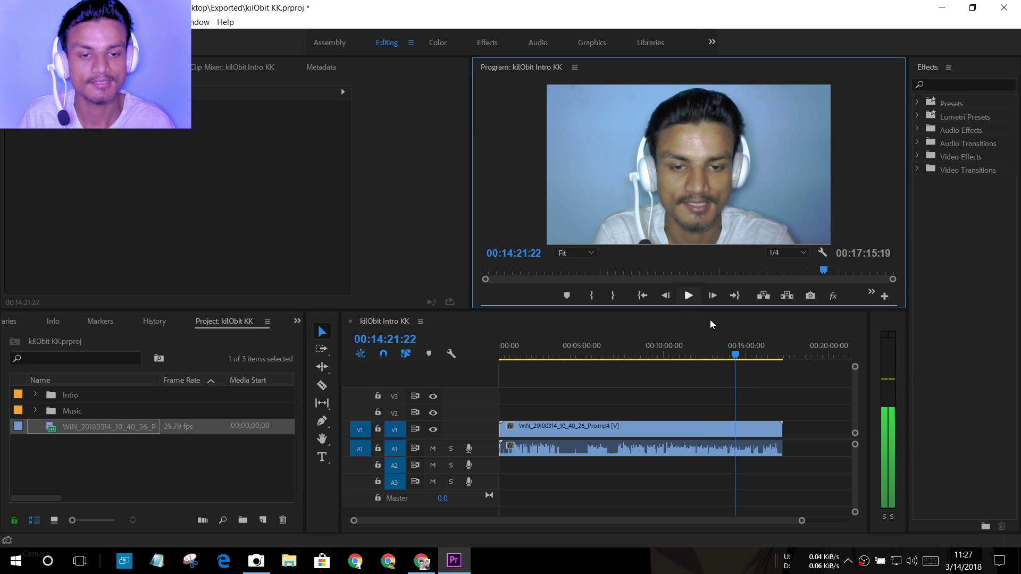
left_click_drag(735, 354, 592, 396)
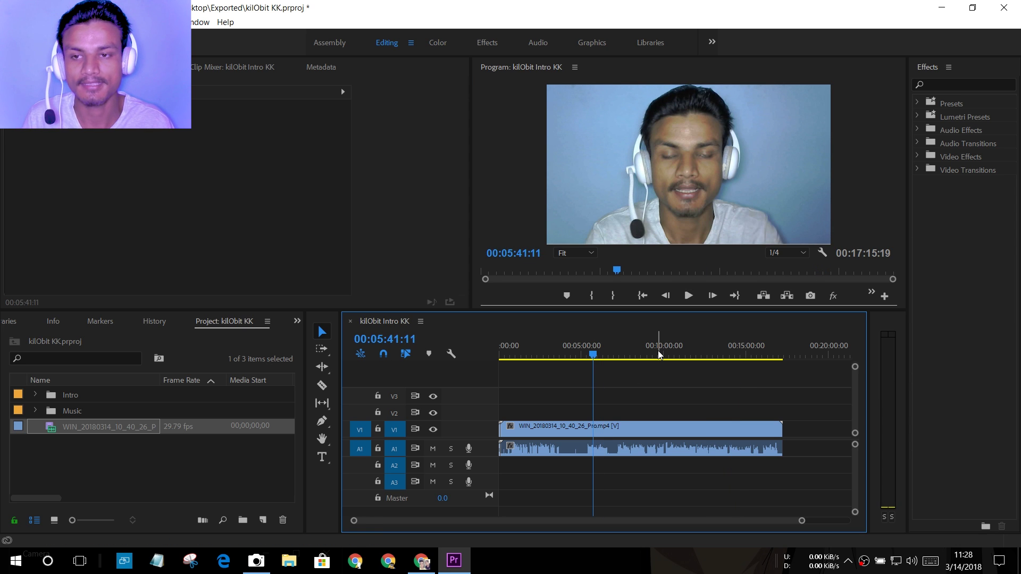